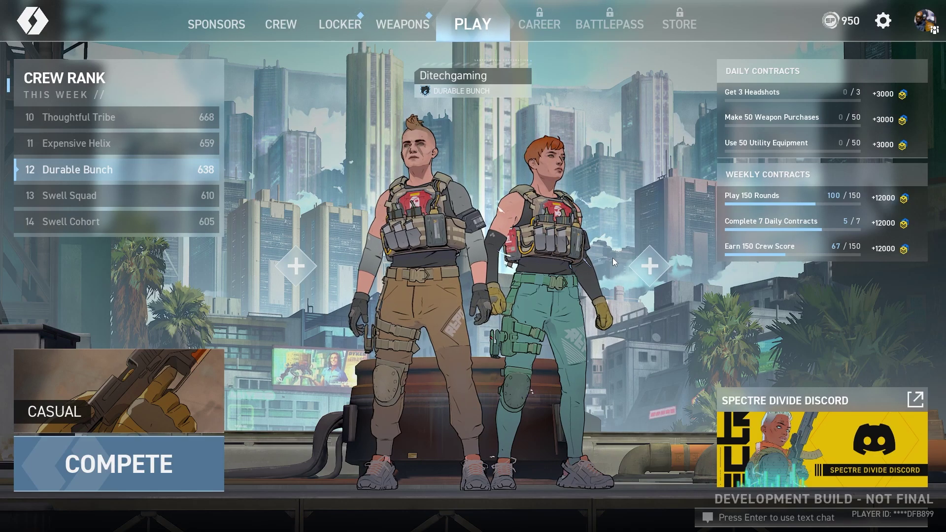
- Open Spectre Divide's Audio settings and scroll down to Voice Chat Device Settings
{"action": "left_click", "coordinate": [880, 22]}
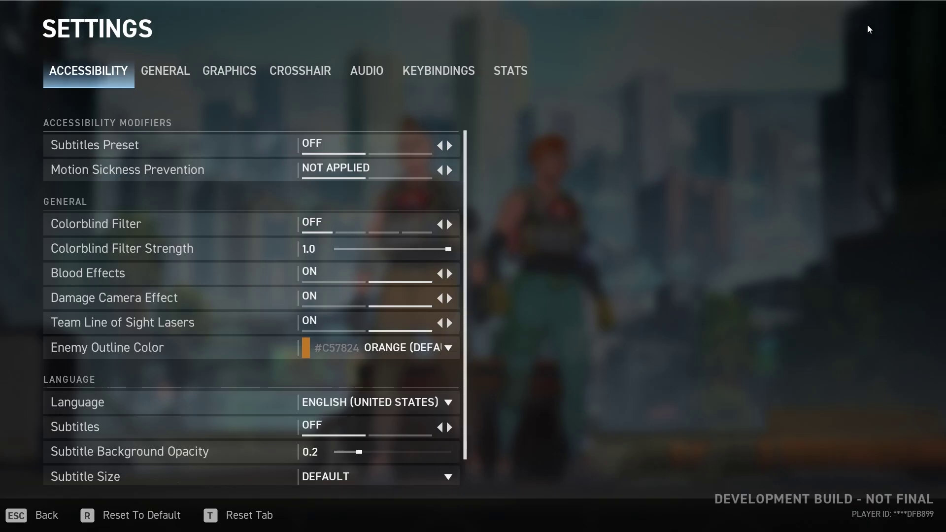
{"action": "left_click", "coordinate": [366, 73]}
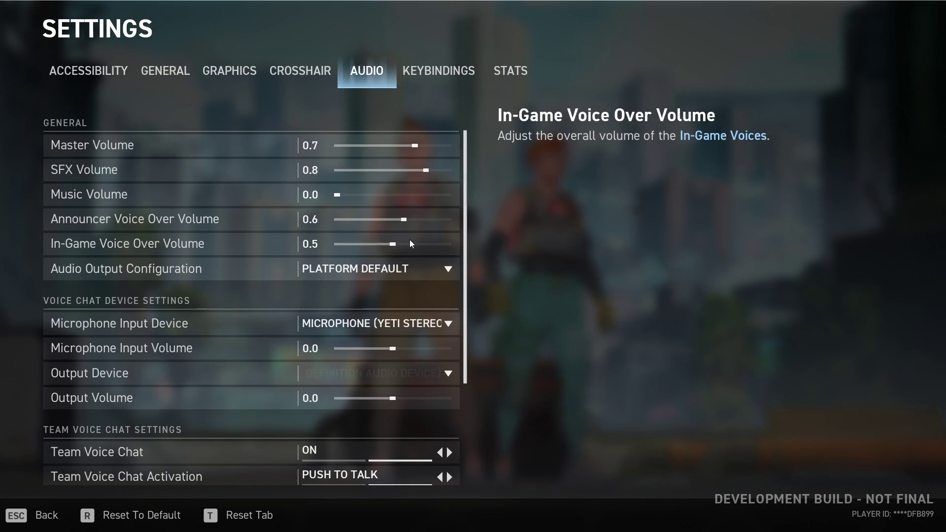
{"action": "scroll", "coordinate": [410, 240], "scroll_direction": "down", "scroll_amount": 5}
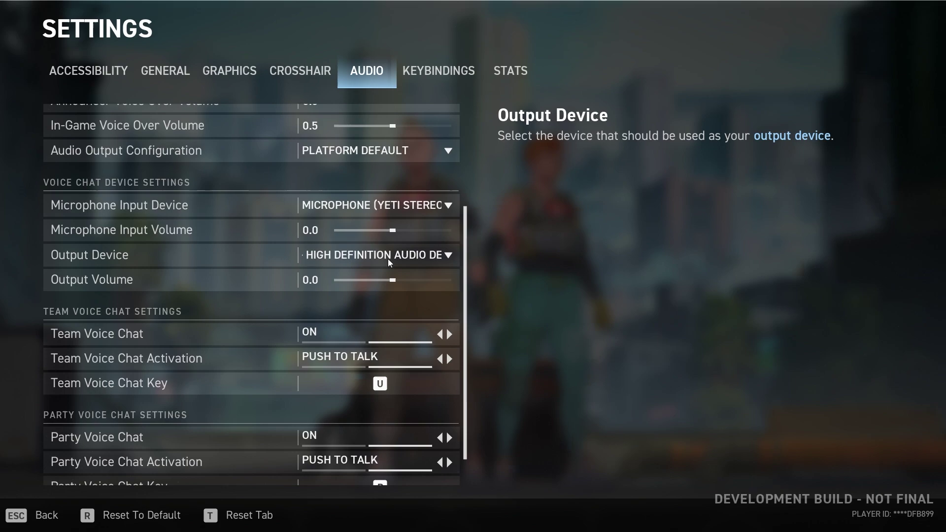
- Choose Headphones (3- High Definition Audio Device) as output and Yeti Stereo Microphone as microphone input
{"action": "left_click", "coordinate": [403, 257]}
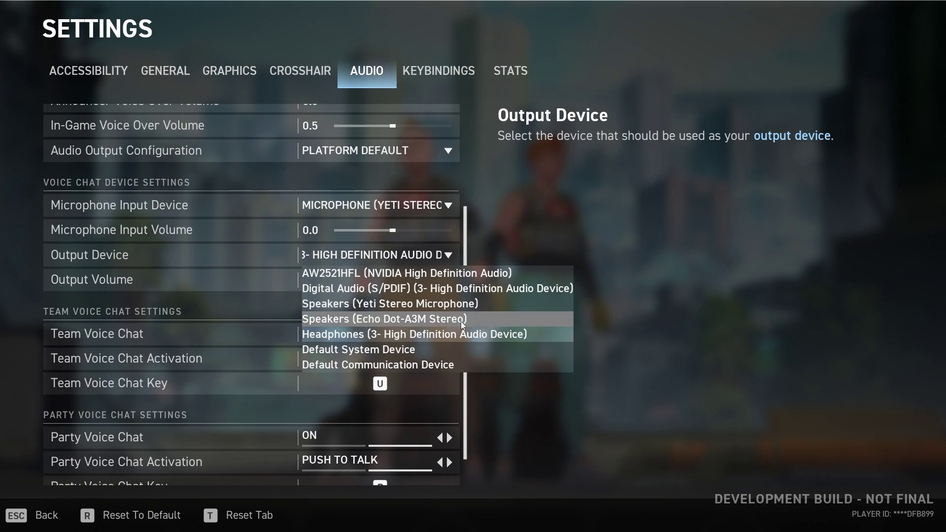
{"action": "left_click", "coordinate": [636, 244]}
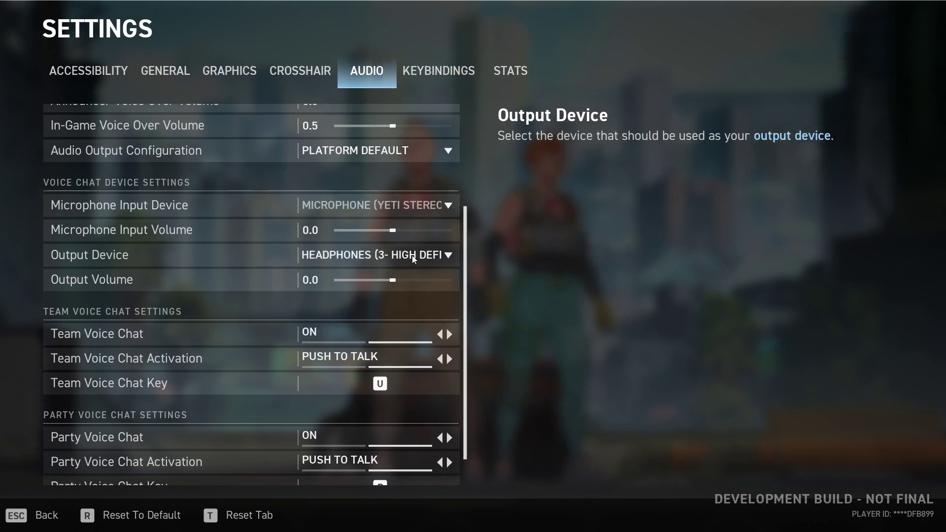
{"action": "left_click", "coordinate": [410, 209]}
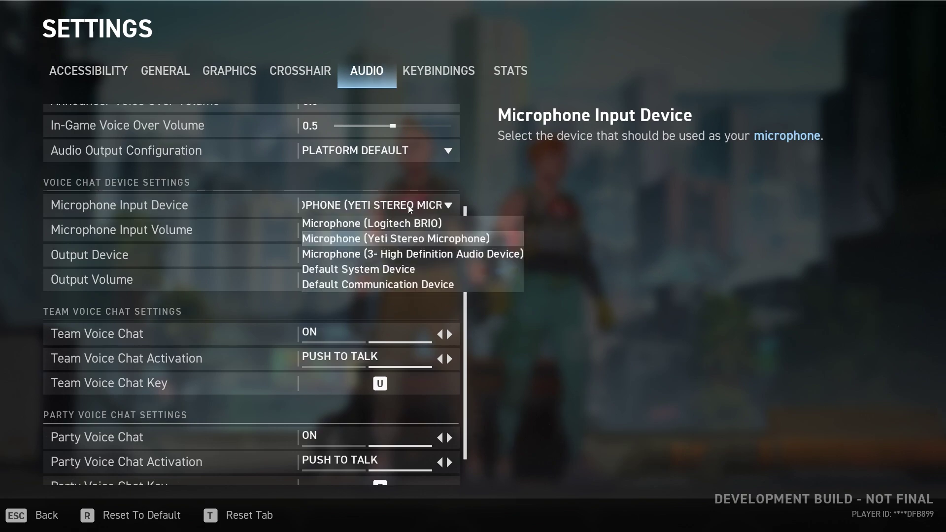
{"action": "left_click", "coordinate": [432, 240]}
{"action": "scroll", "coordinate": [296, 281], "scroll_direction": "down", "scroll_amount": 1}
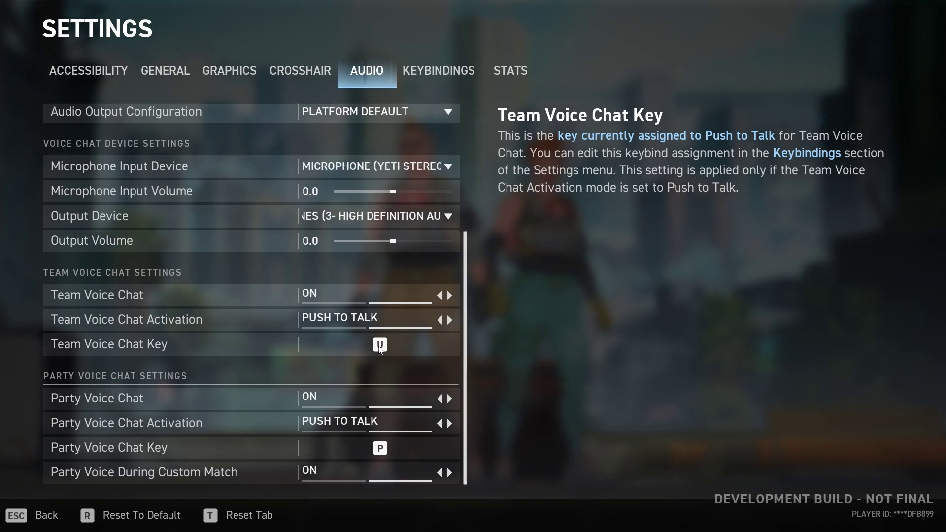
- Try Automatic team voice activation, check keybindings, then restore Push to Talk with key U
{"action": "left_click", "coordinate": [439, 322]}
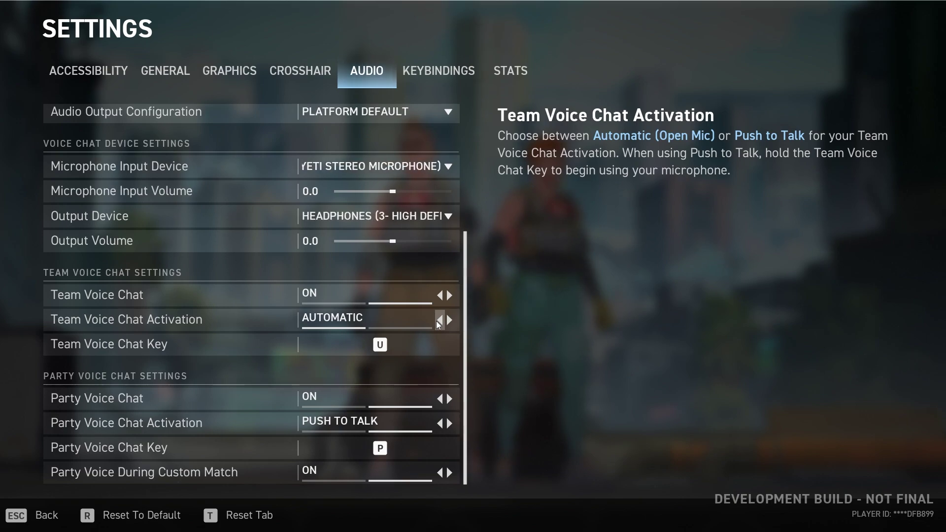
{"action": "key", "text": "e"}
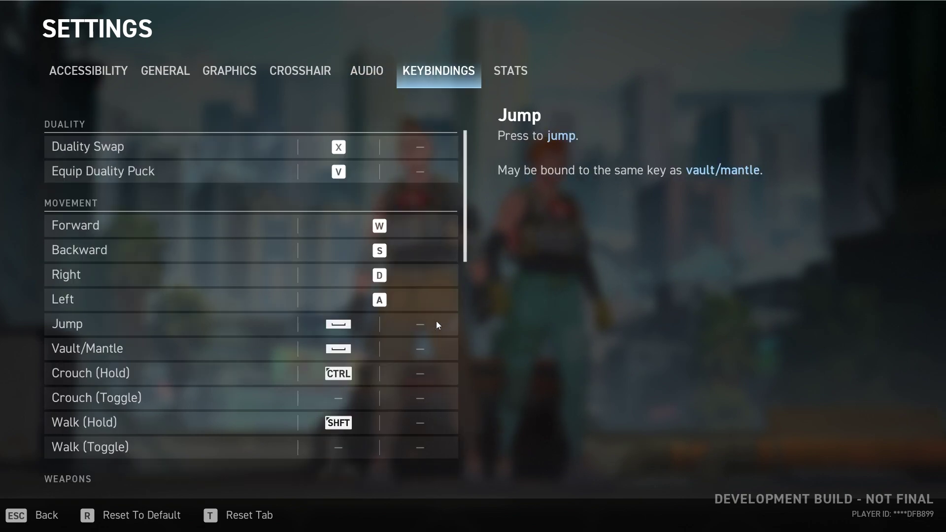
{"action": "left_click", "coordinate": [376, 65]}
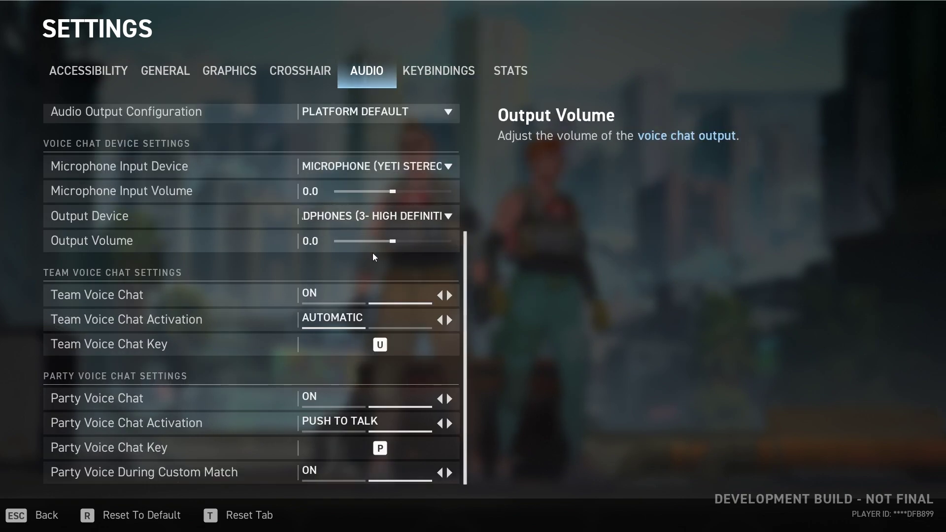
{"action": "left_click", "coordinate": [452, 321]}
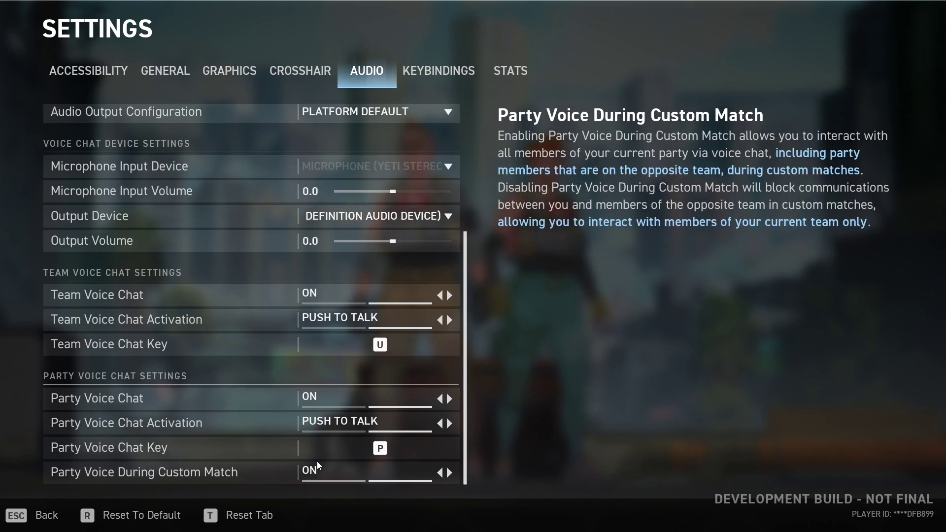
{"action": "scroll", "coordinate": [318, 416], "scroll_direction": "up", "scroll_amount": 3}
{"action": "scroll", "coordinate": [316, 410], "scroll_direction": "down", "scroll_amount": 3}
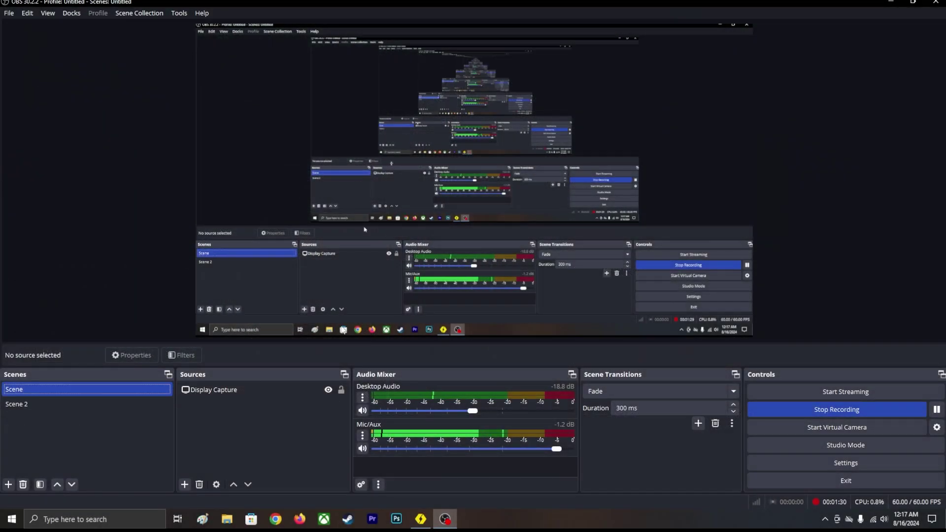
- Minimize OBS and open Windows Sound settings from the taskbar speaker icon
{"action": "left_click", "coordinate": [893, 2]}
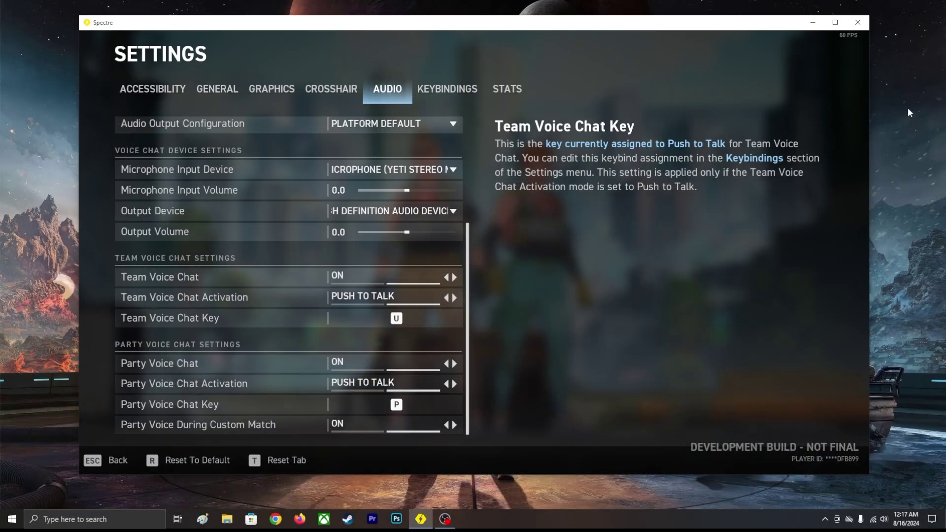
{"action": "right_click", "coordinate": [885, 523]}
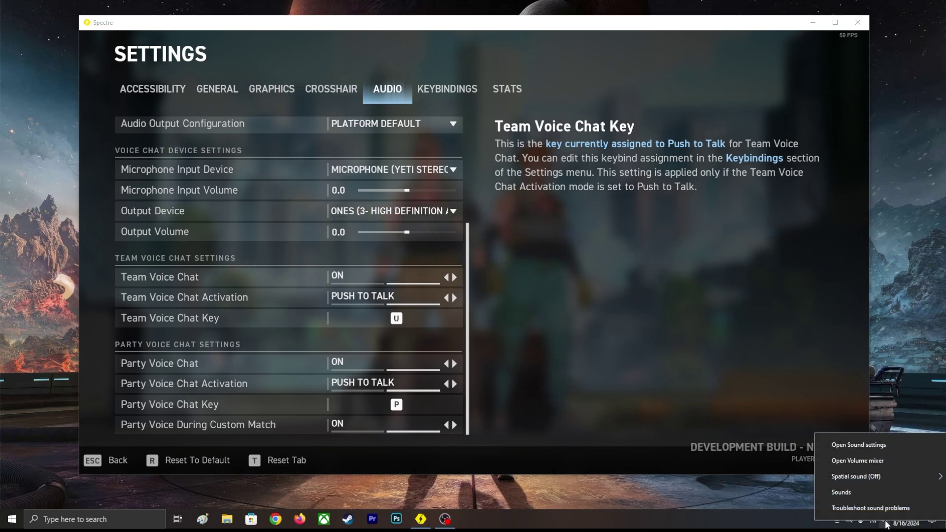
{"action": "left_click", "coordinate": [886, 445]}
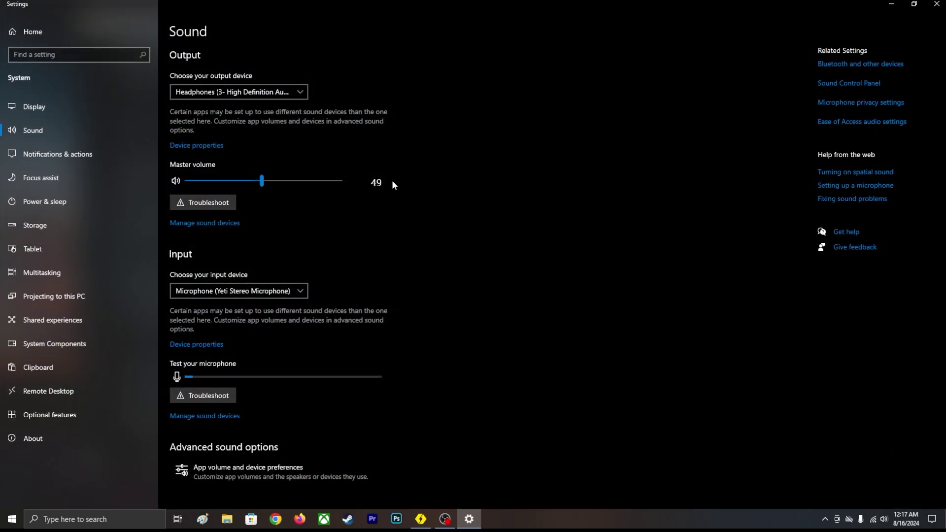
{"action": "left_click", "coordinate": [282, 93]}
{"action": "left_click", "coordinate": [474, 84]}
{"action": "left_click", "coordinate": [855, 85]}
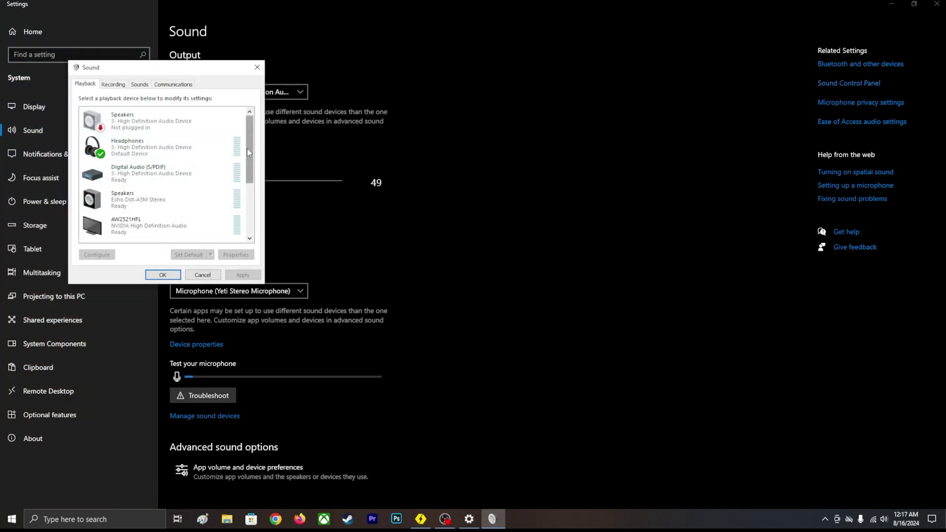
{"action": "left_click_drag", "start_coordinate": [248, 149], "coordinate": [274, 151]}
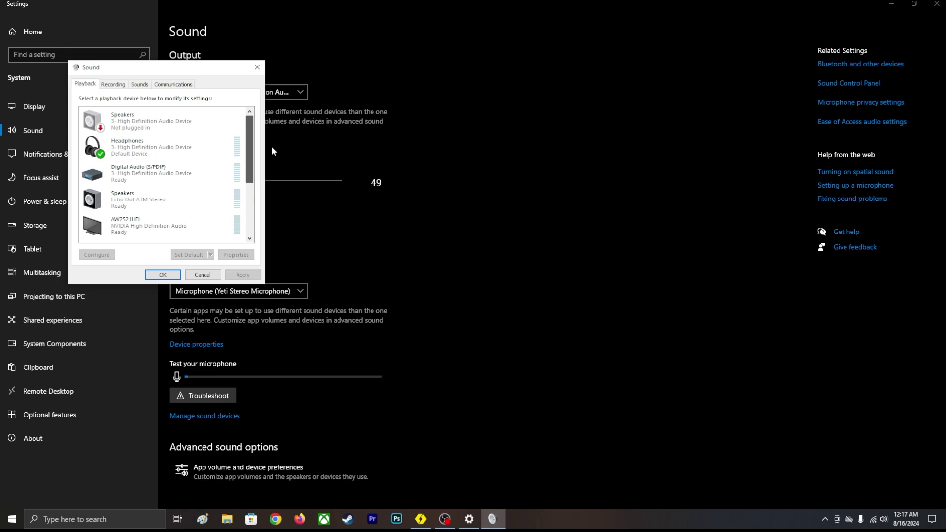
{"action": "left_click", "coordinate": [169, 149]}
{"action": "left_click", "coordinate": [123, 83]}
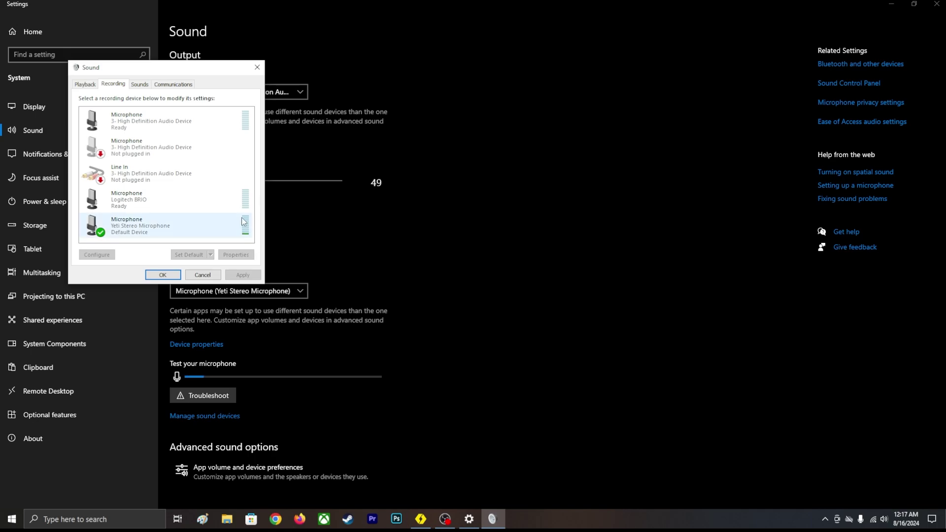
{"action": "left_click", "coordinate": [256, 67]}
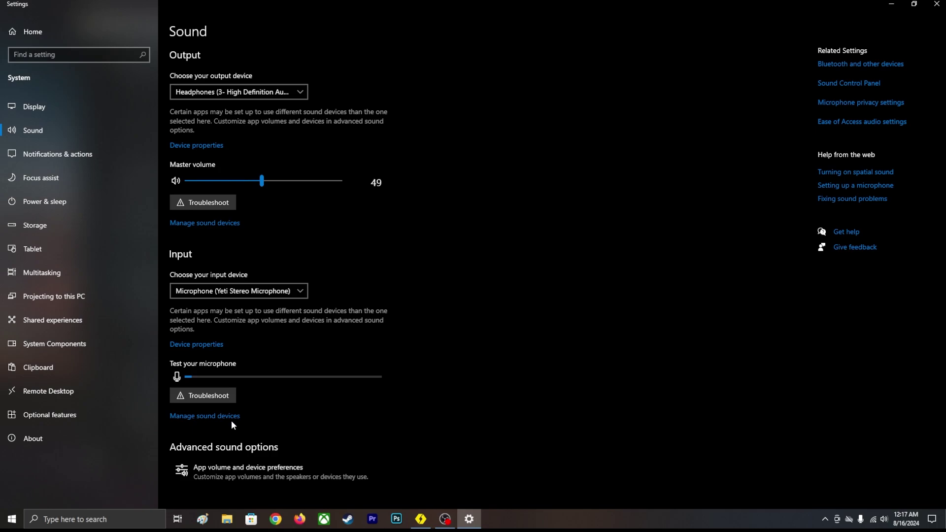
- Raise the Yeti microphone's input volume to 90 in its device properties, then return to Sound
{"action": "left_click", "coordinate": [230, 420]}
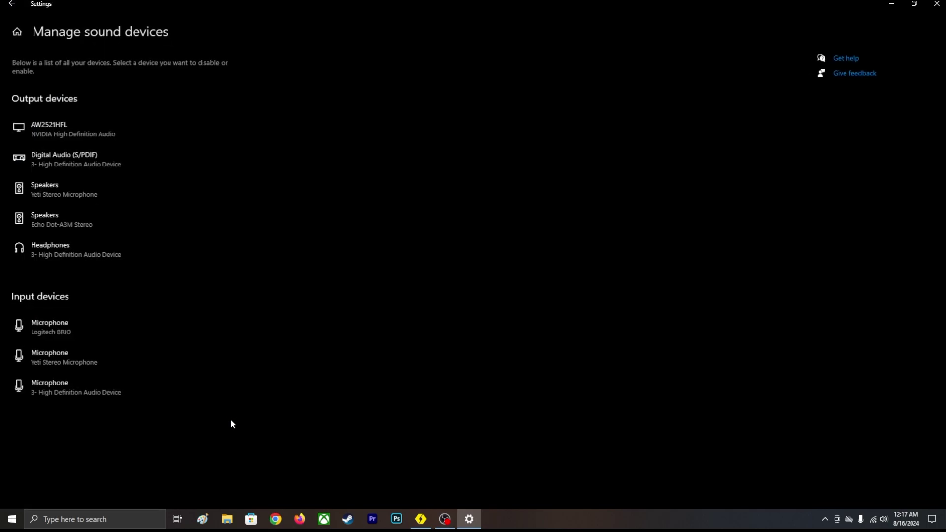
{"action": "left_click", "coordinate": [10, 5]}
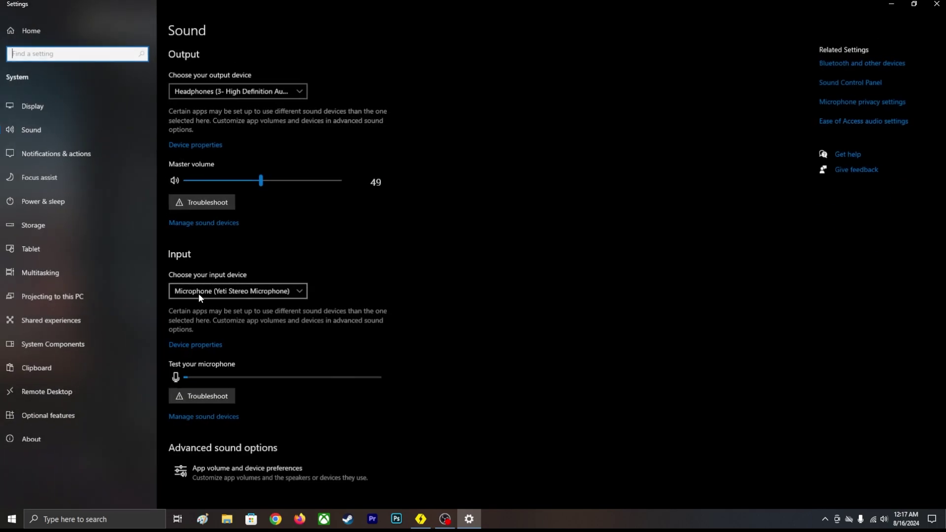
{"action": "left_click", "coordinate": [213, 347]}
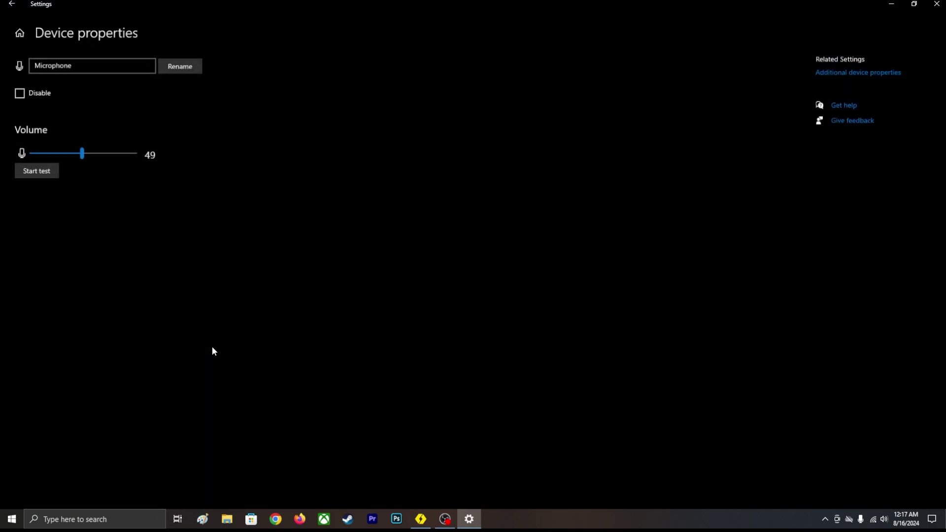
{"action": "left_click_drag", "start_coordinate": [109, 154], "coordinate": [121, 154]}
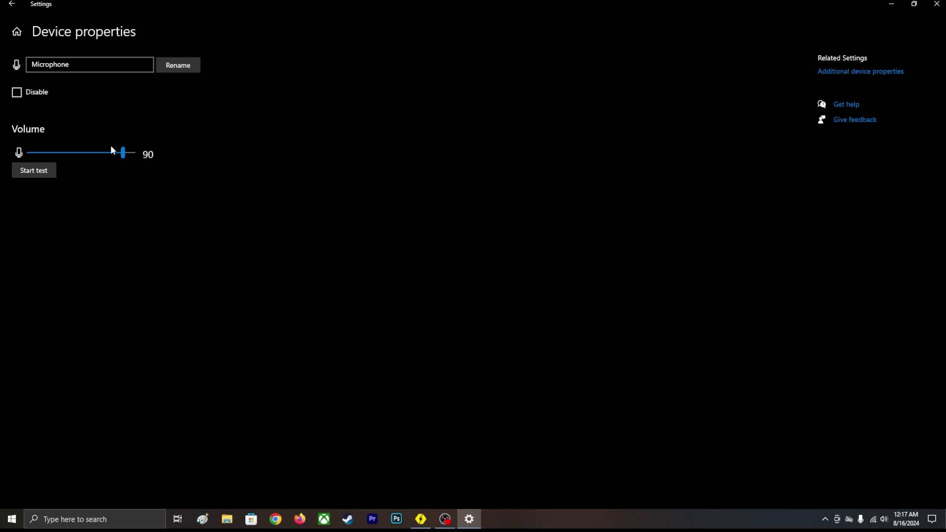
{"action": "left_click", "coordinate": [11, 5]}
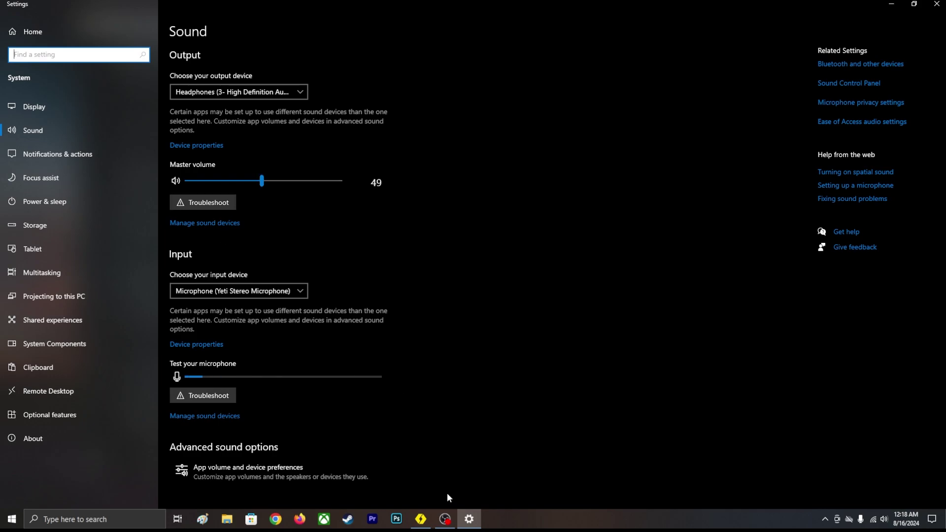
{"action": "left_click", "coordinate": [821, 87]}
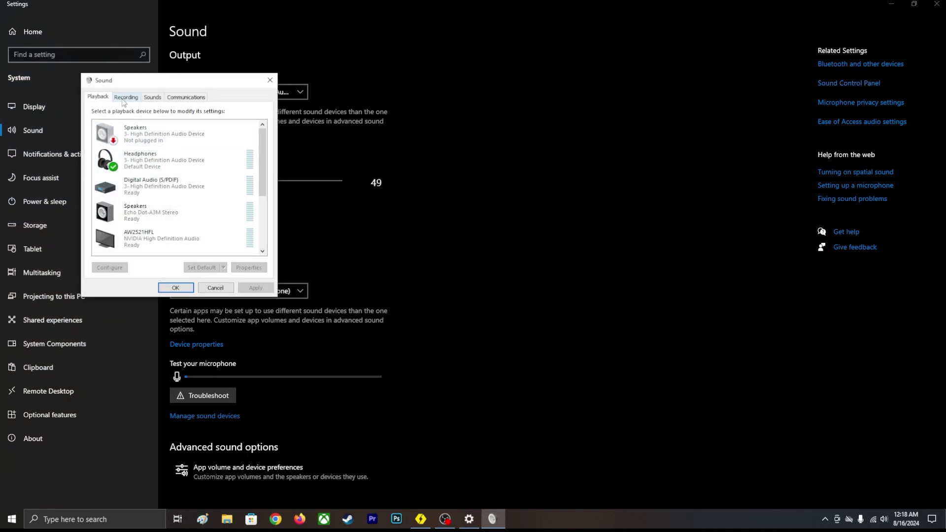
{"action": "left_click", "coordinate": [124, 98]}
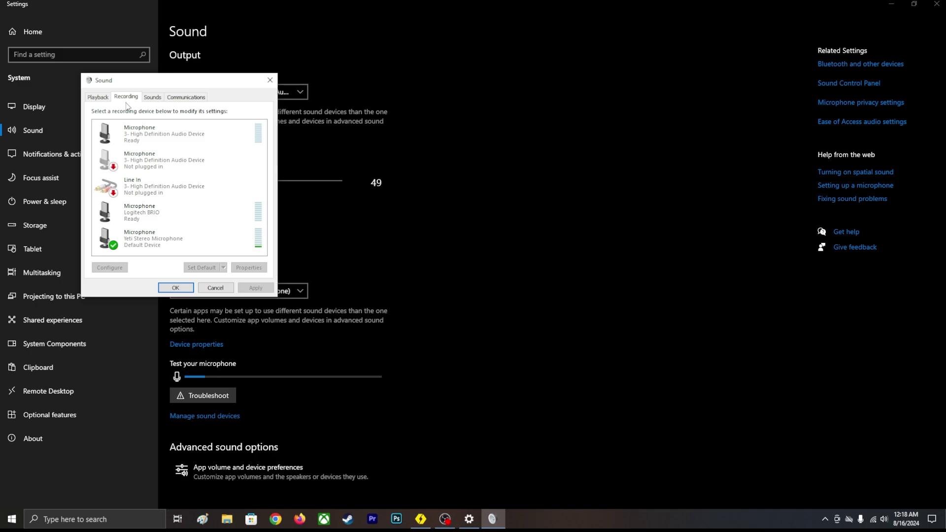
{"action": "left_click", "coordinate": [270, 81]}
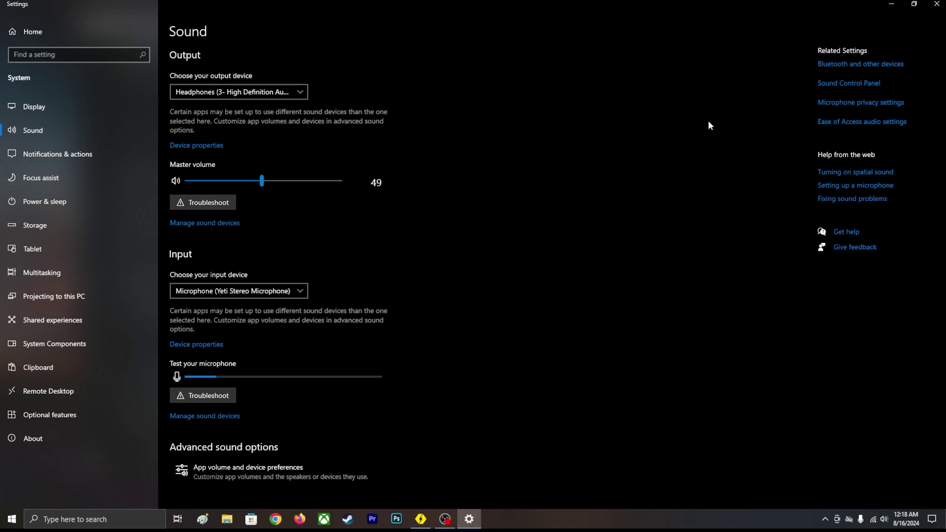
{"action": "left_click", "coordinate": [220, 416]}
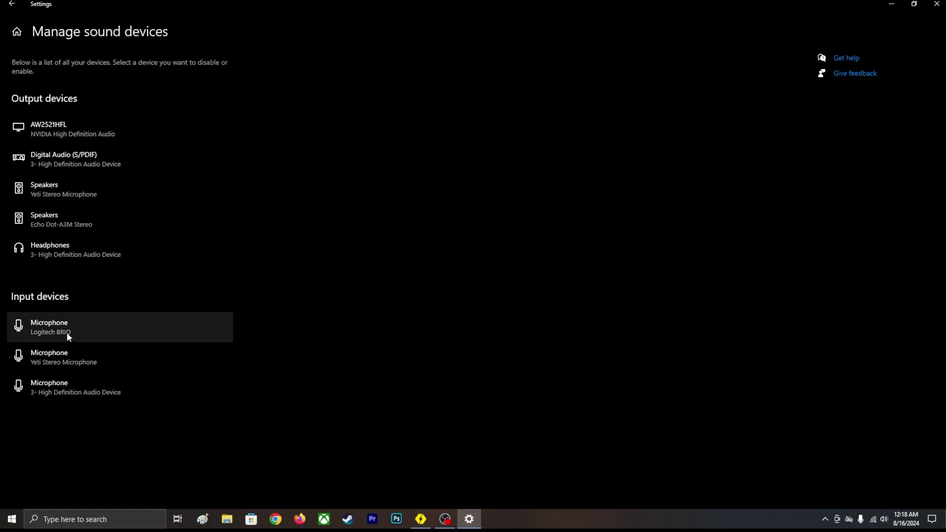
{"action": "left_click", "coordinate": [11, 6]}
{"action": "left_click", "coordinate": [185, 344]}
{"action": "left_click_drag", "start_coordinate": [115, 152], "coordinate": [100, 145]}
{"action": "left_click", "coordinate": [10, 9]}
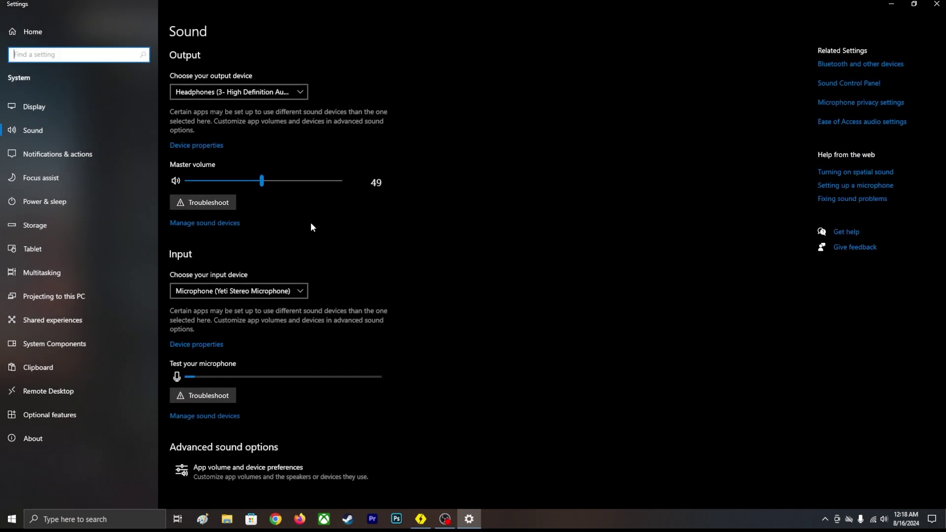
{"action": "left_click", "coordinate": [891, 4]}
{"action": "right_click", "coordinate": [902, 21]}
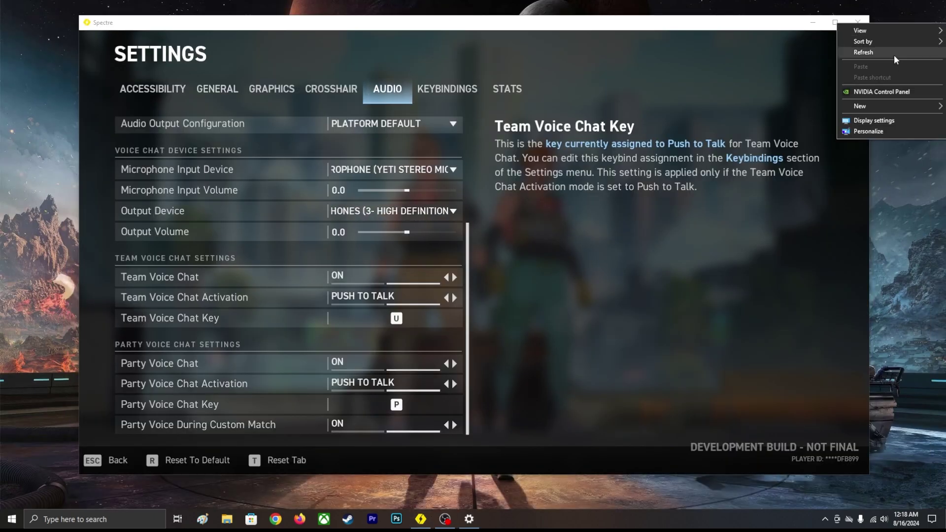
{"action": "left_click", "coordinate": [895, 54]}
{"action": "right_click", "coordinate": [919, 47]}
{"action": "left_click", "coordinate": [901, 73]}
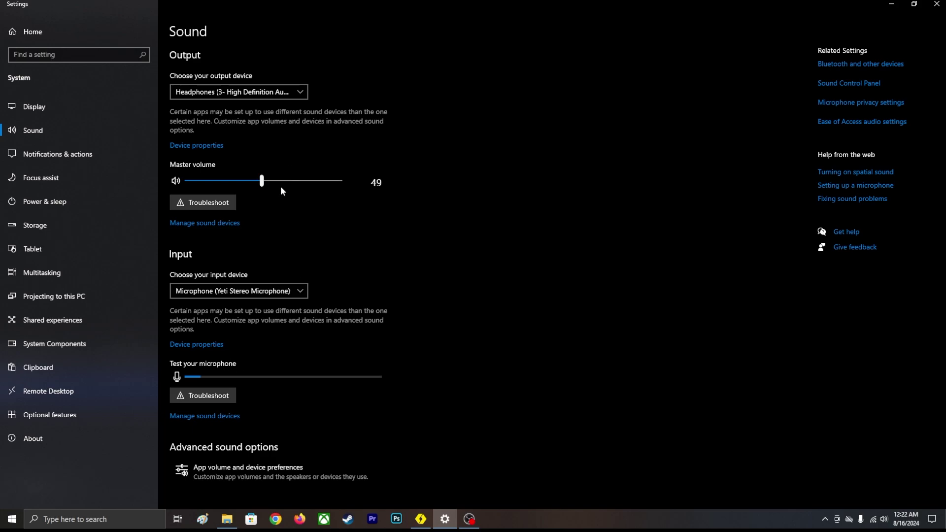
- Lower master volume to 47, then open Device Manager and select Logitech BRIO under Sound, video and game controllers
{"action": "left_click_drag", "start_coordinate": [262, 181], "coordinate": [258, 181]}
{"action": "left_click", "coordinate": [12, 519]}
{"action": "type", "text": "device"}
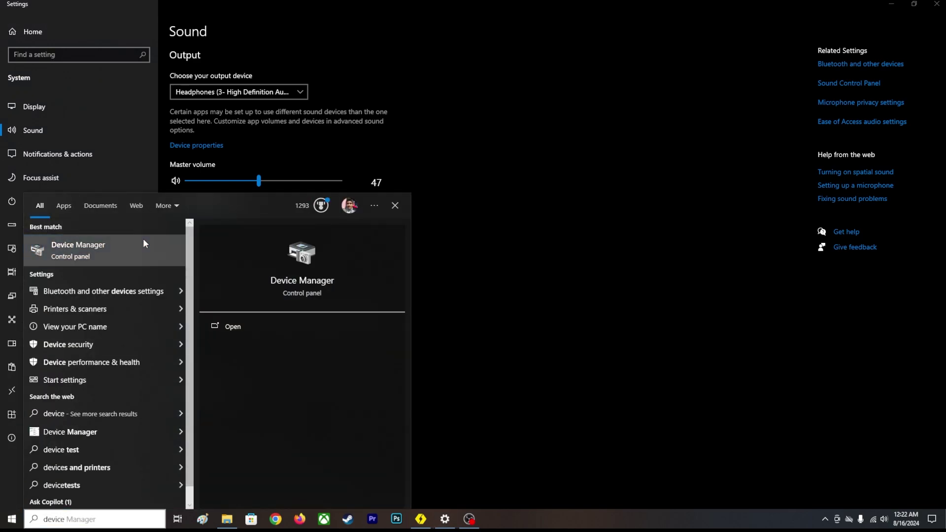
{"action": "left_click", "coordinate": [142, 239]}
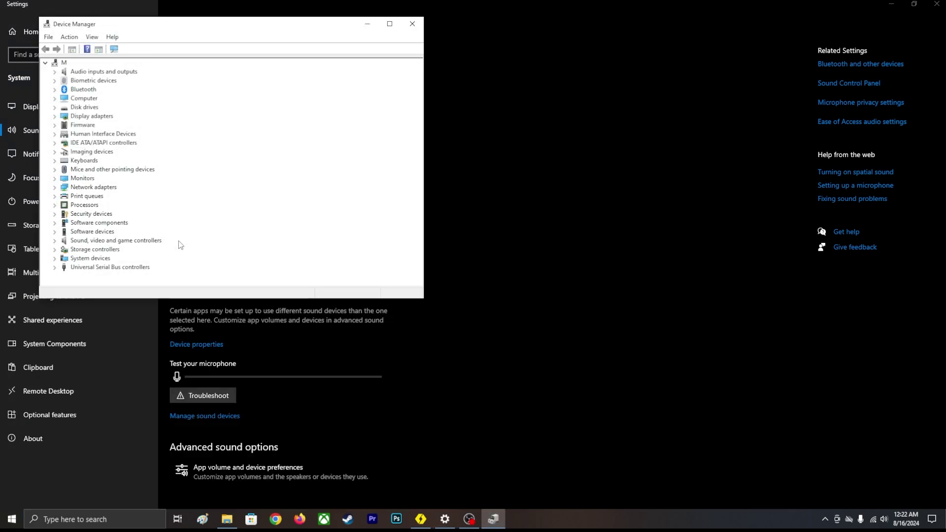
{"action": "left_click", "coordinate": [54, 240]}
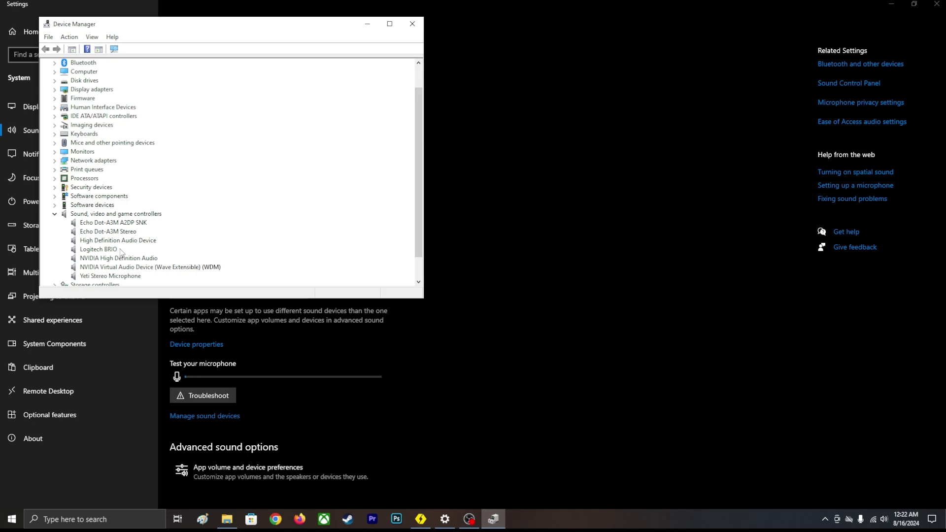
{"action": "left_click", "coordinate": [119, 250]}
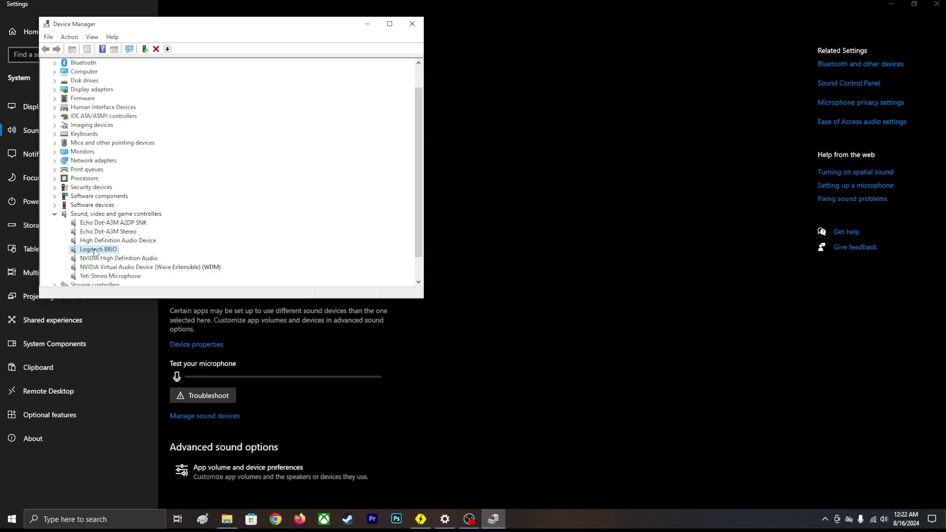
{"action": "right_click", "coordinate": [95, 252]}
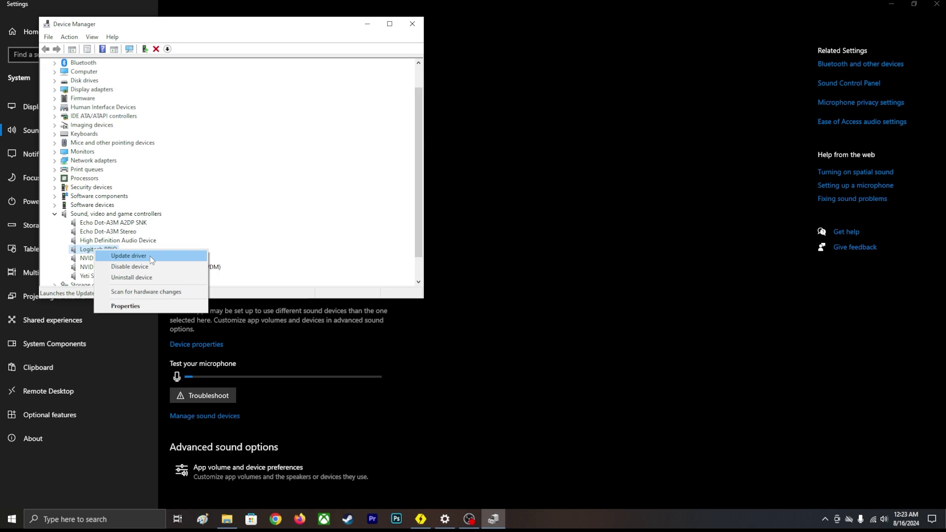
{"action": "left_click", "coordinate": [74, 249]}
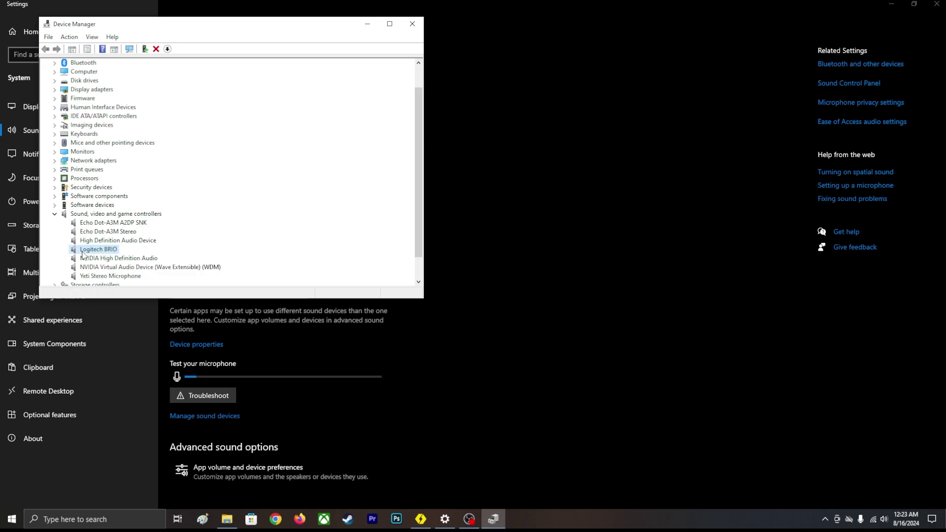
{"action": "right_click", "coordinate": [82, 251]}
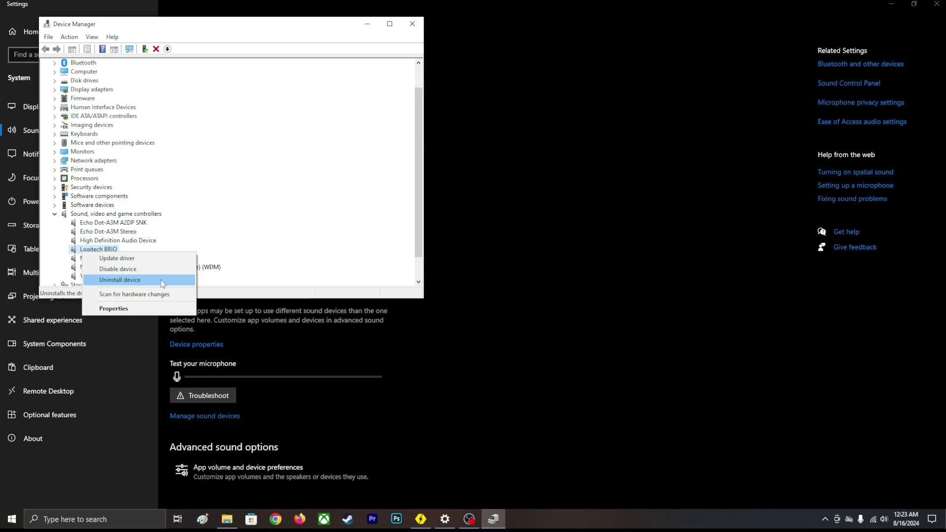
{"action": "left_click", "coordinate": [124, 308]}
{"action": "left_click", "coordinate": [171, 70]}
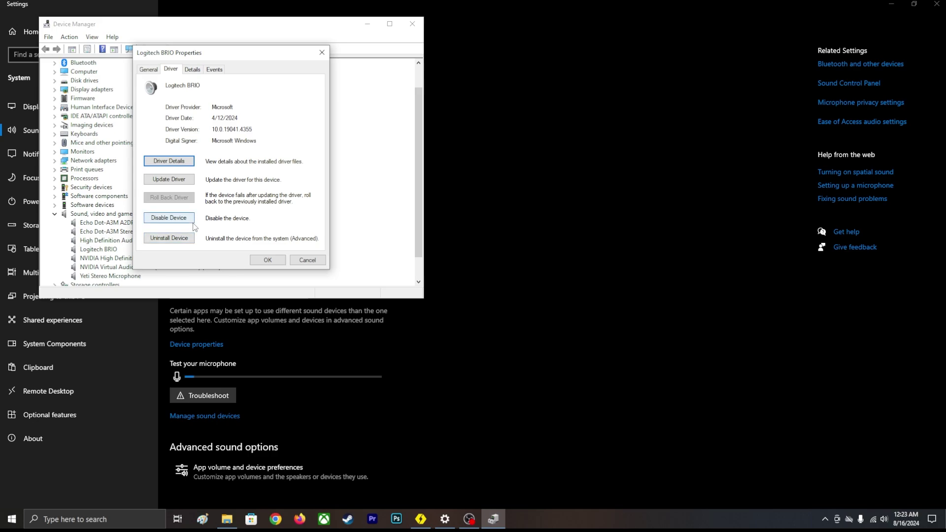
{"action": "left_click", "coordinate": [200, 74]}
{"action": "left_click", "coordinate": [215, 72]}
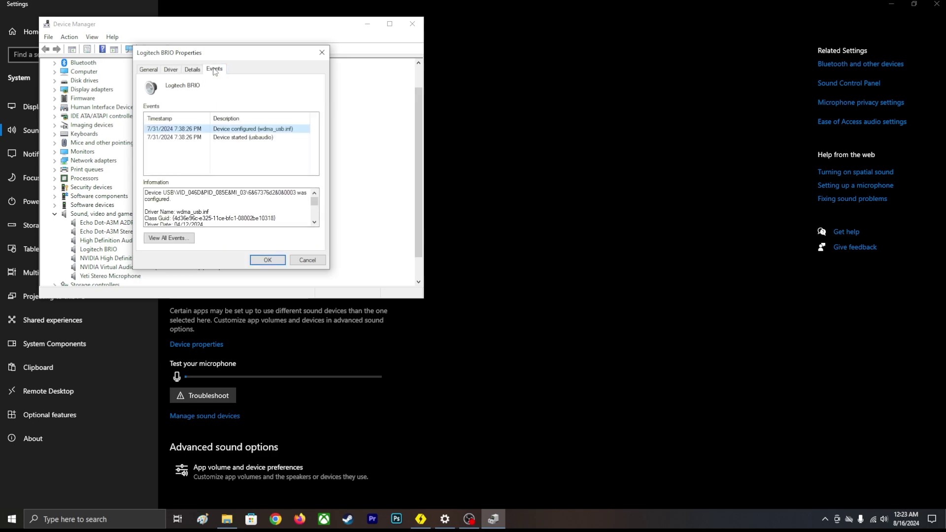
{"action": "left_click", "coordinate": [150, 71]}
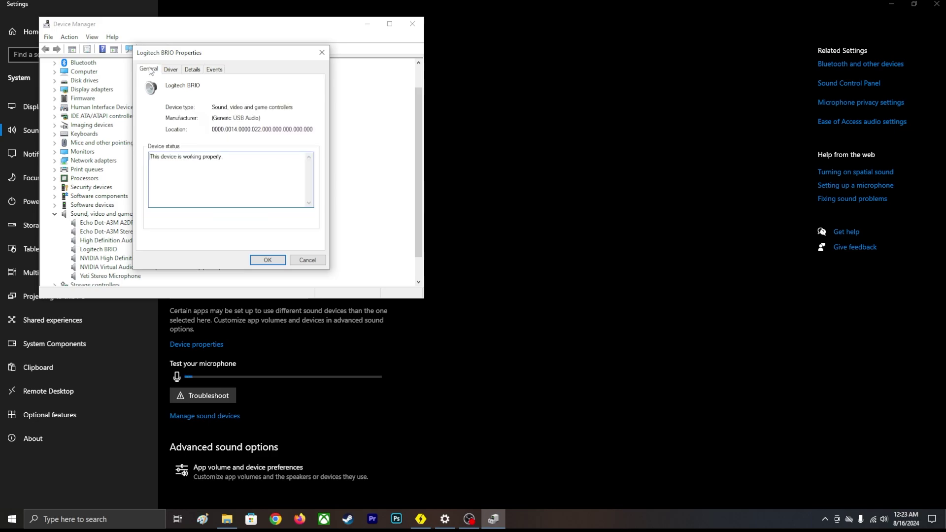
{"action": "left_click", "coordinate": [320, 53]}
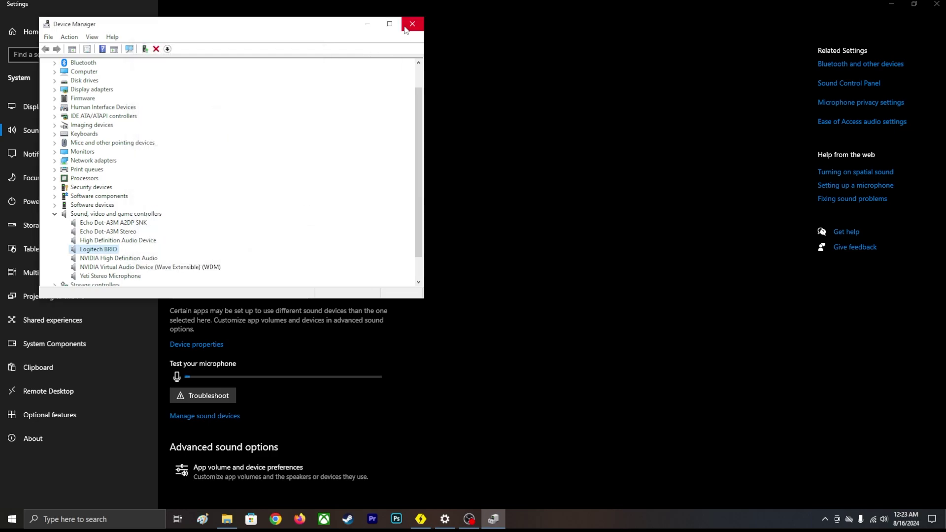